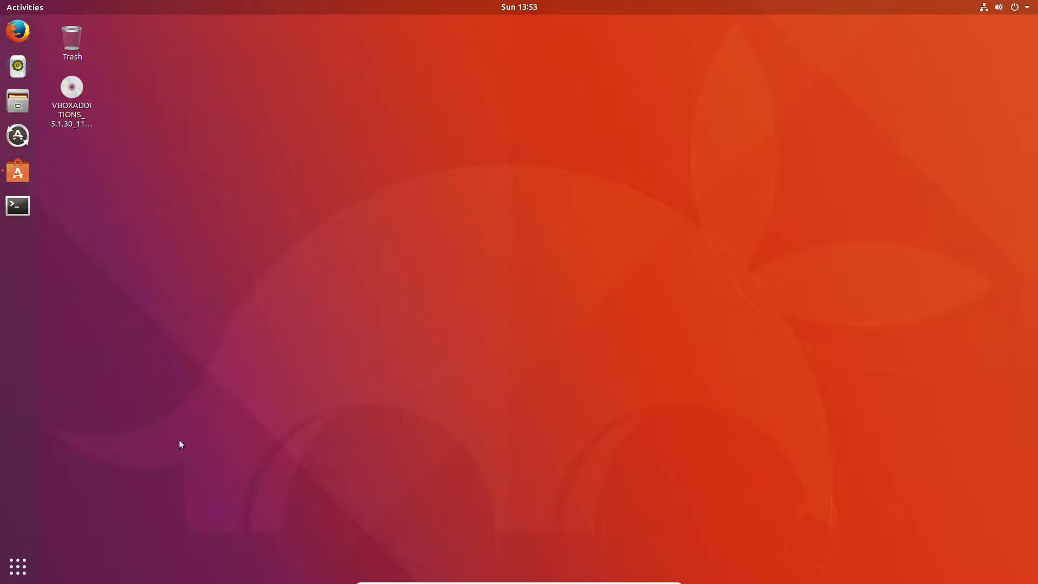
Step: Search applications for 'softw', launch Software & Updates, and move its window toward the centre
left_click(16, 567)
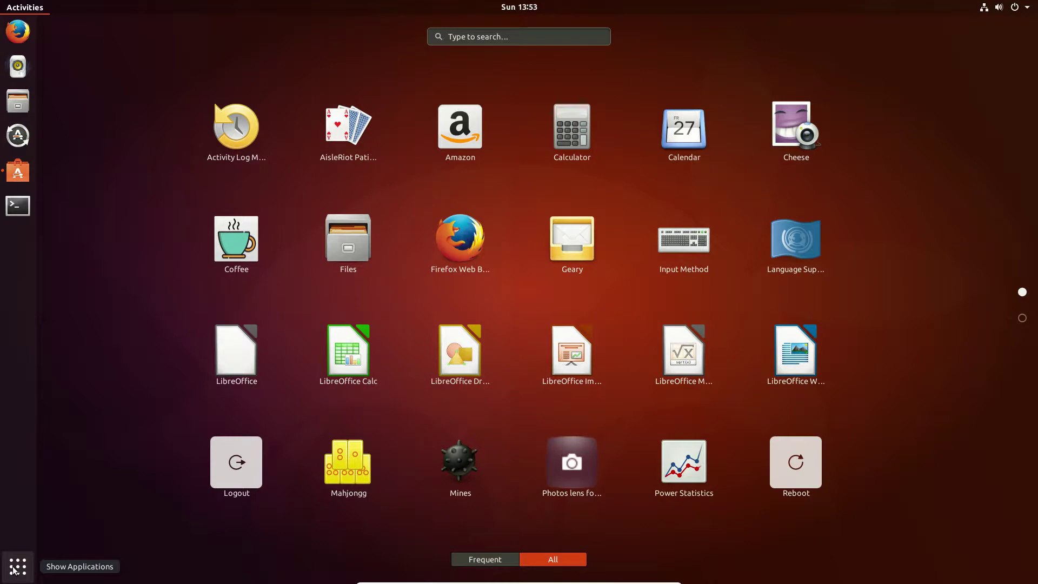
type("softw")
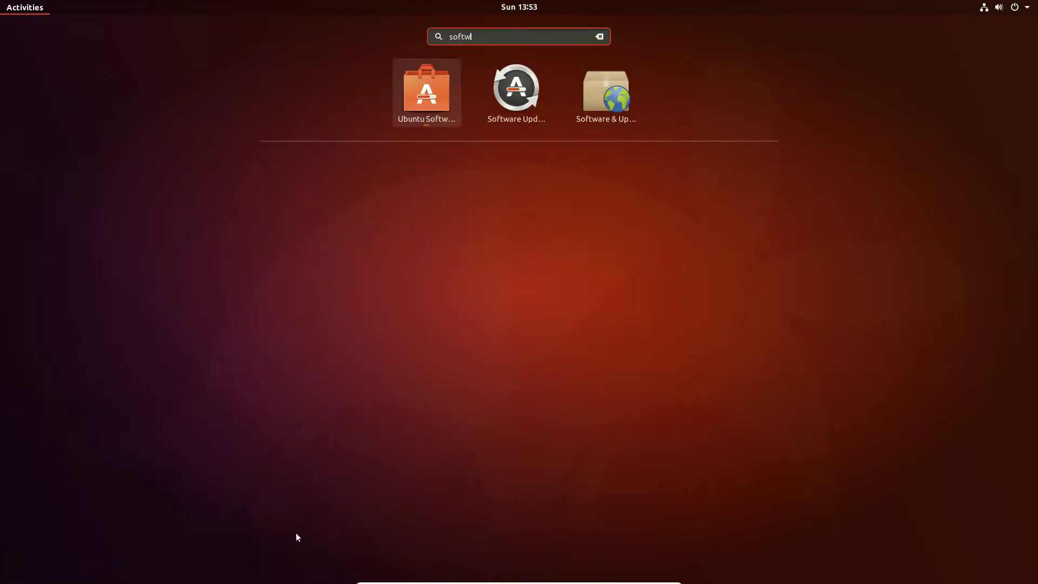
left_click(614, 96)
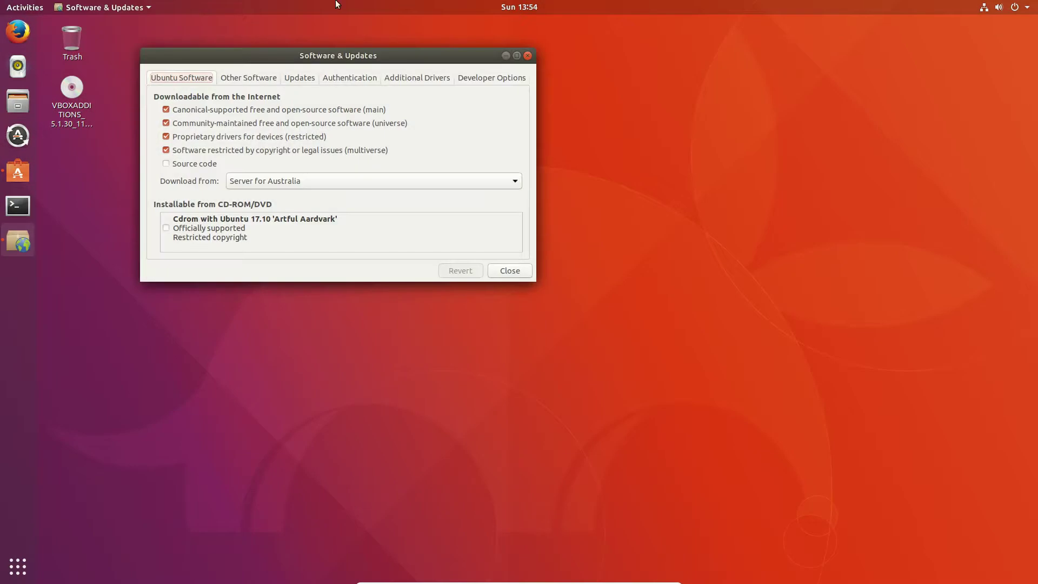
left_click_drag(468, 79, 560, 119)
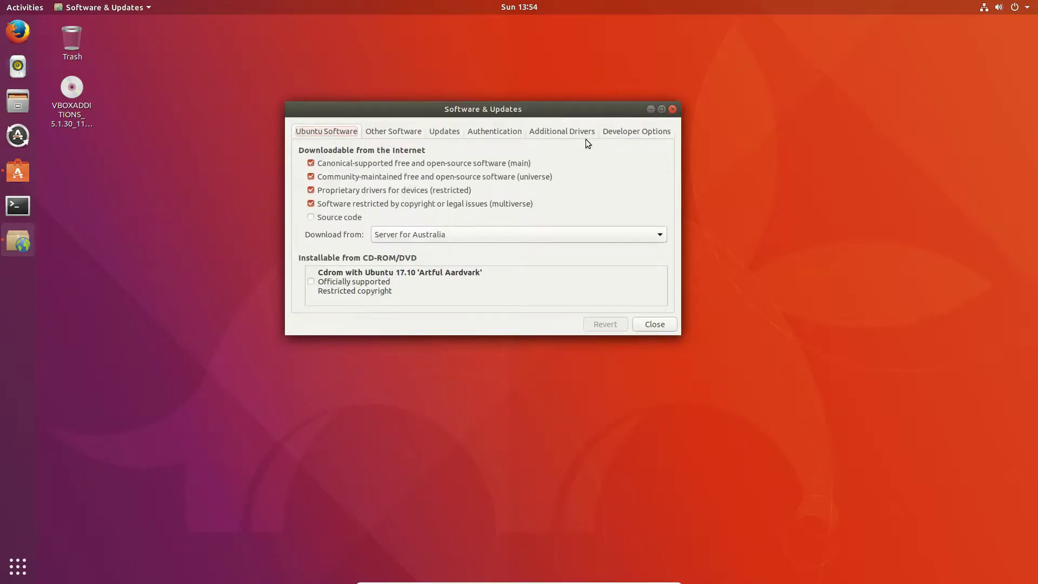
Step: In Additional Drivers, select intel-microcode and VirtualBox X11 guest utilities, apply the changes, and close
left_click(573, 132)
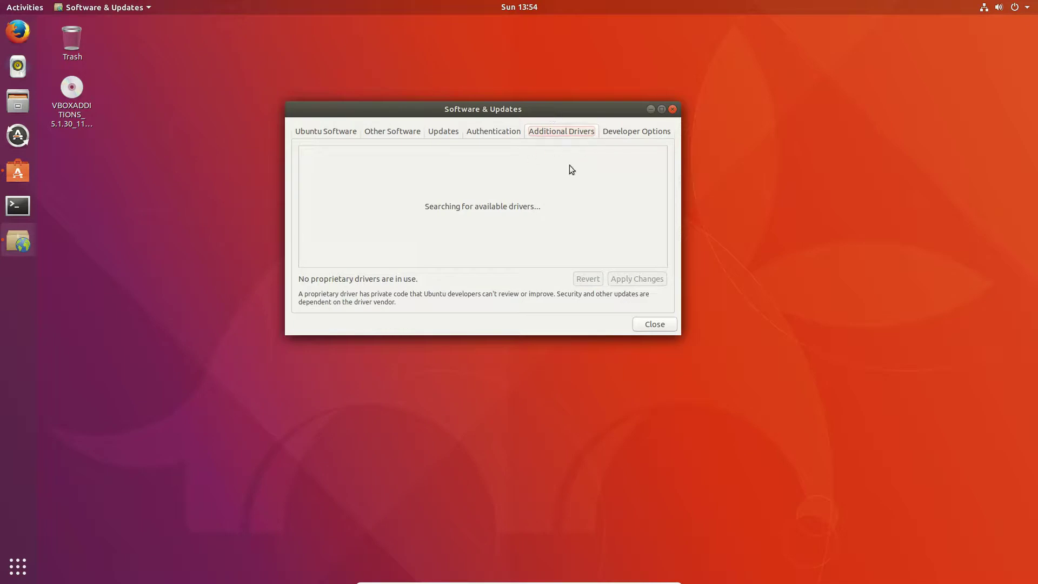
left_click_drag(591, 109, 610, 147)
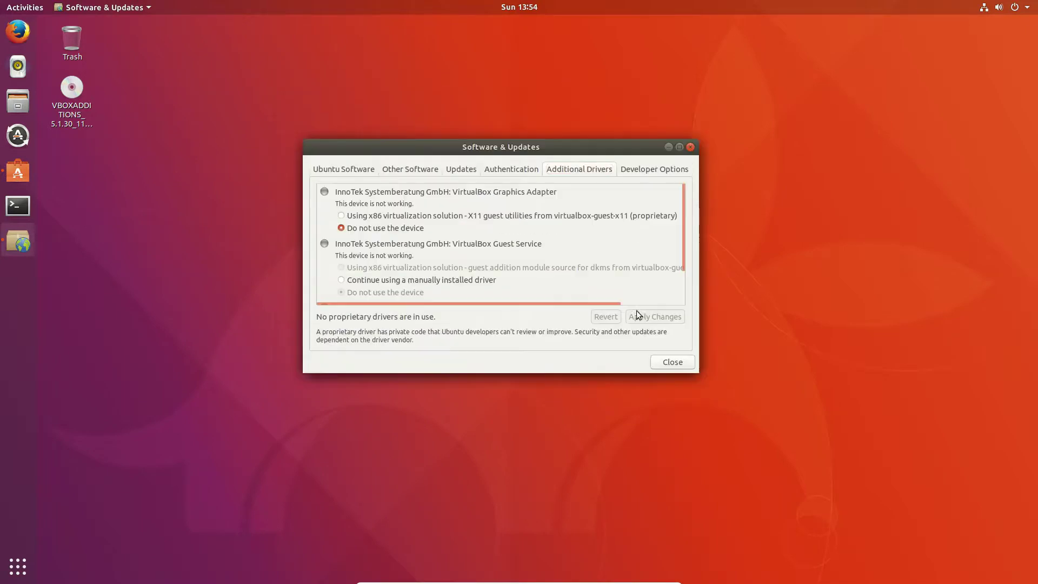
left_click_drag(693, 370, 817, 464)
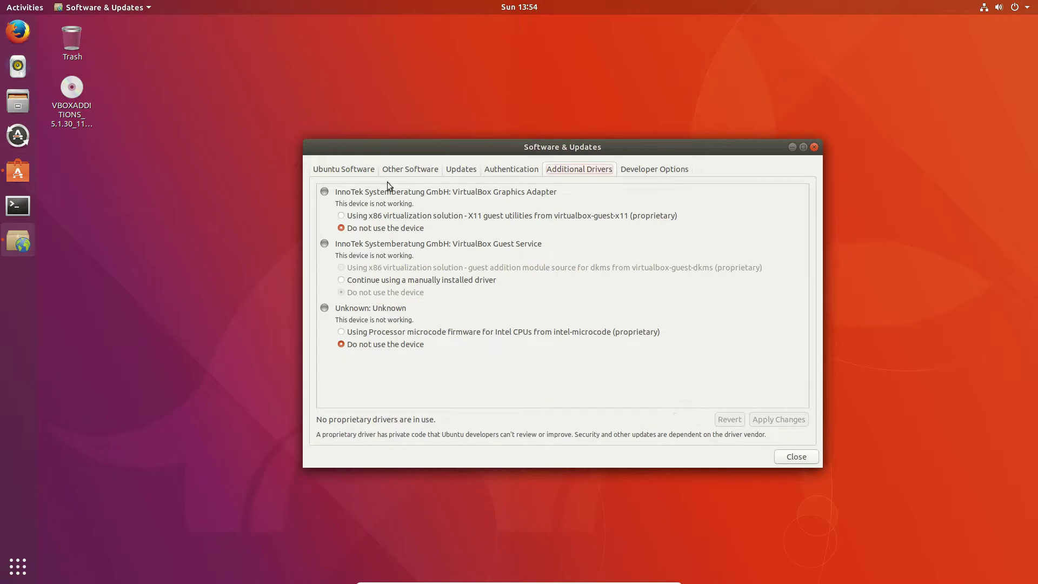
left_click(469, 333)
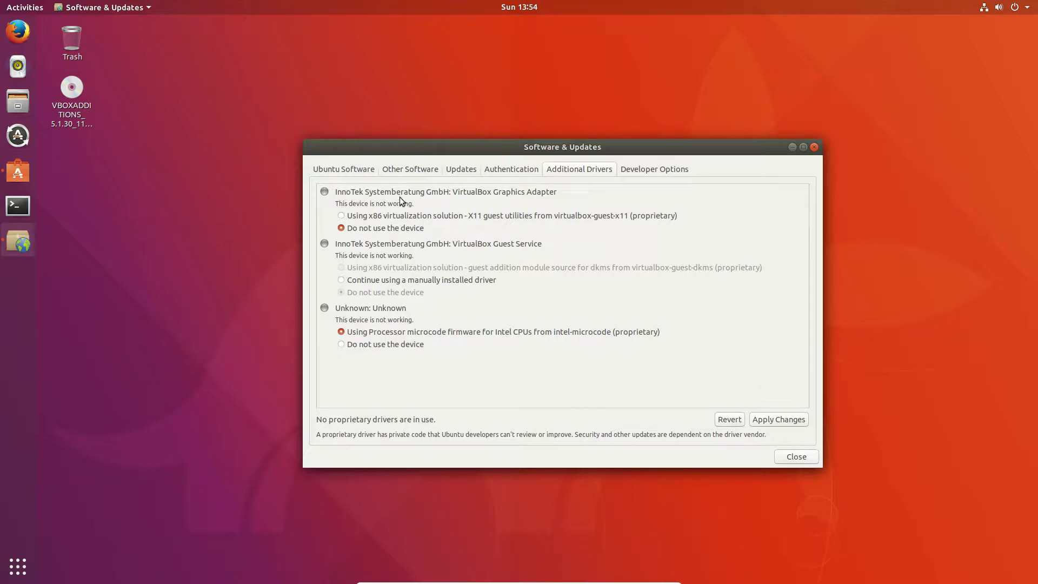
left_click(350, 217)
left_click(783, 419)
left_click(813, 457)
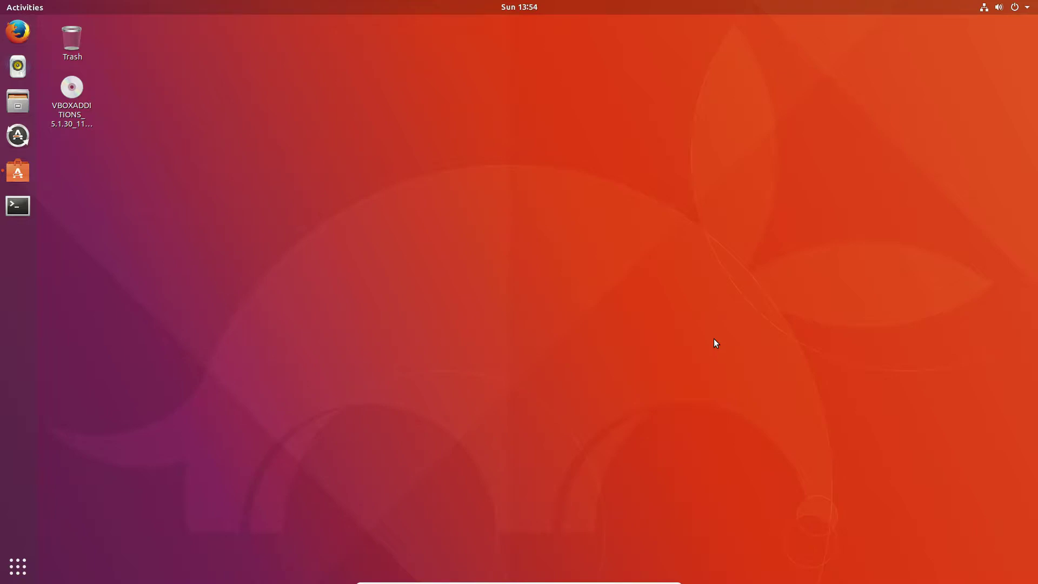
Step: Search applications for 'twea', launch Tweaks on its Appearance page, and move the window left
left_click(27, 565)
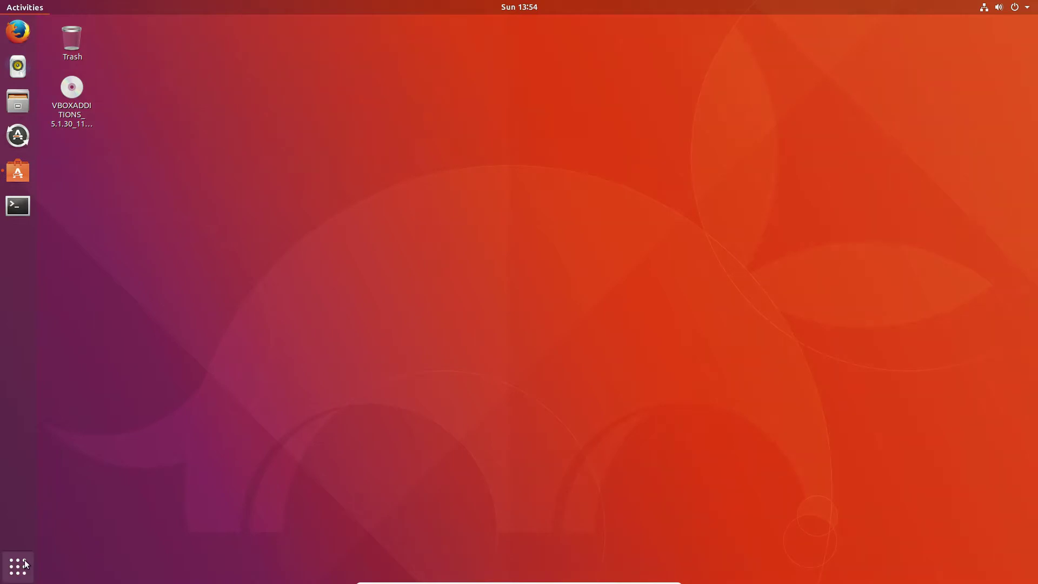
type("tweal")
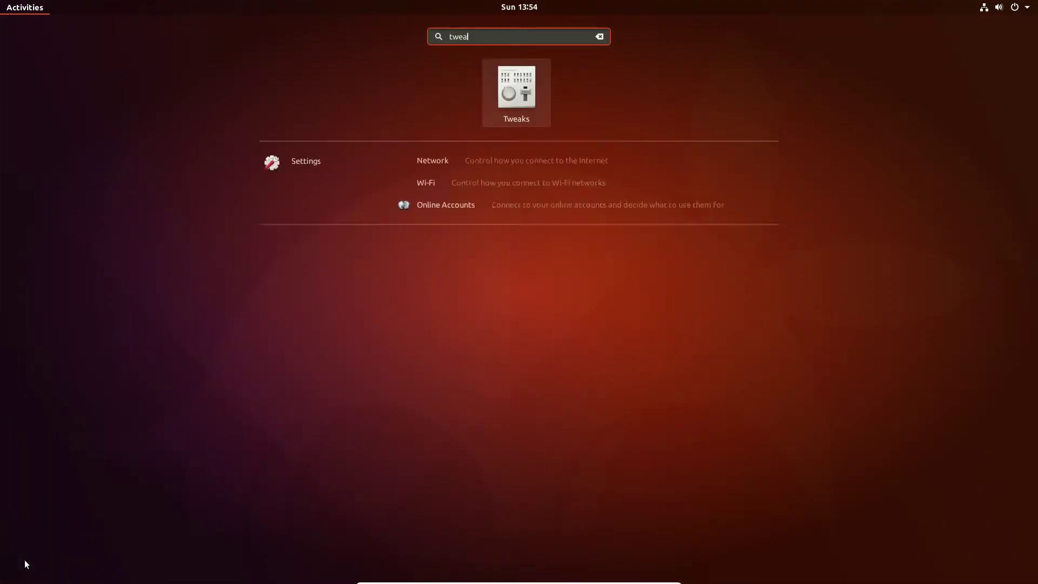
left_click(511, 101)
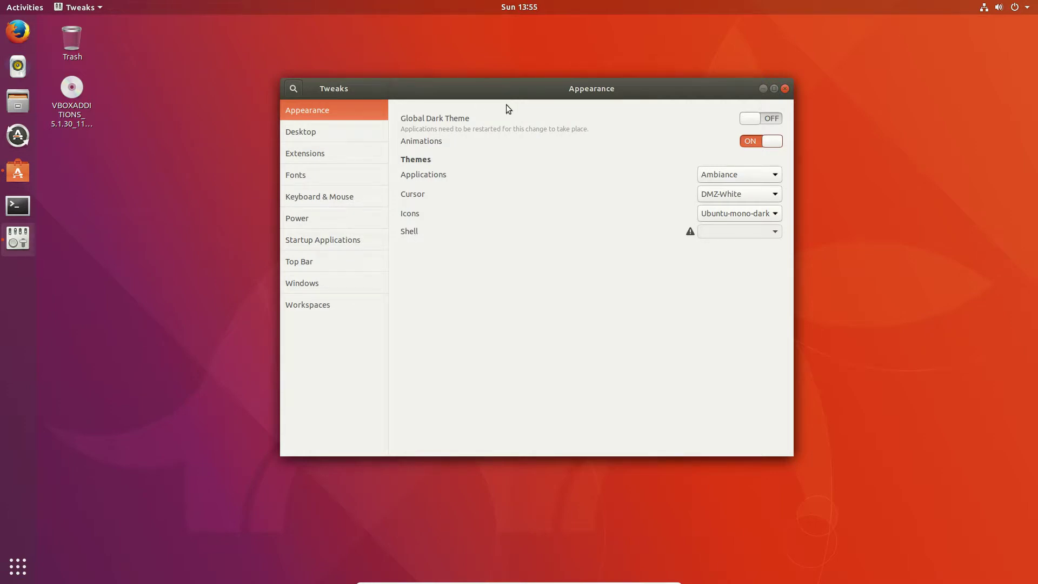
left_click_drag(503, 83, 438, 82)
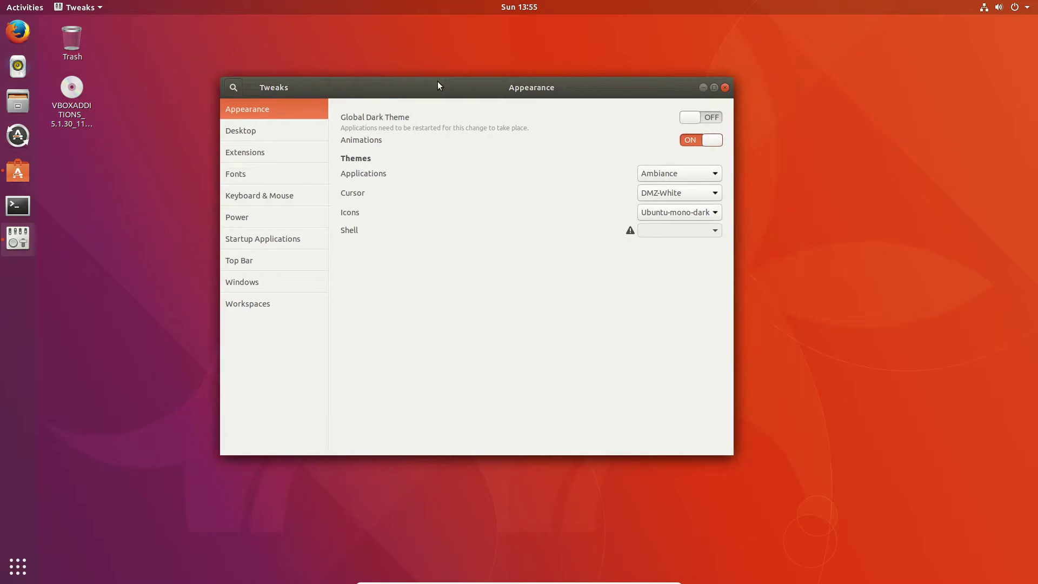
left_click(18, 172)
left_click_drag(523, 51, 513, 93)
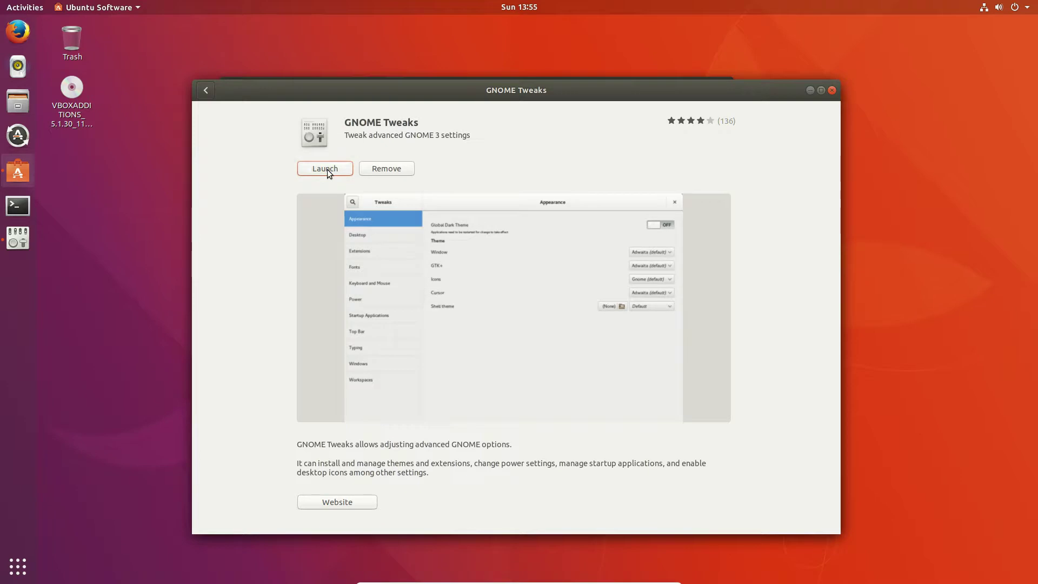
left_click(831, 90)
mouse_move(568, 100)
left_mouse_down()
mouse_move(637, 81)
mouse_move(576, 90)
left_mouse_up()
Step: Browse the Tweaks pages from Desktop through Workspaces, return to Windows, then close Tweaks
left_click(303, 143)
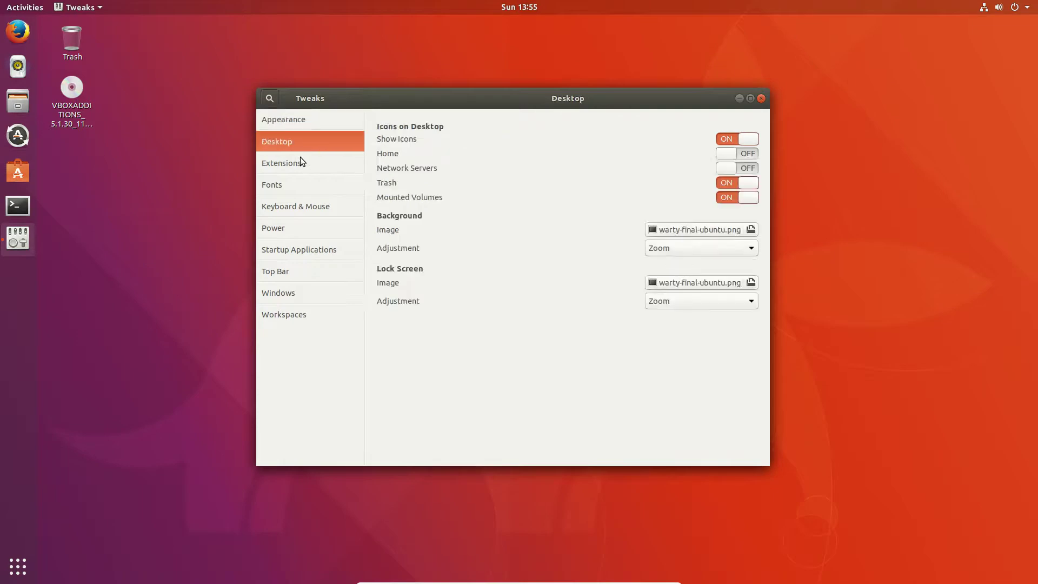
left_click(301, 163)
left_click(311, 203)
left_click(310, 186)
left_click(303, 246)
left_click(299, 276)
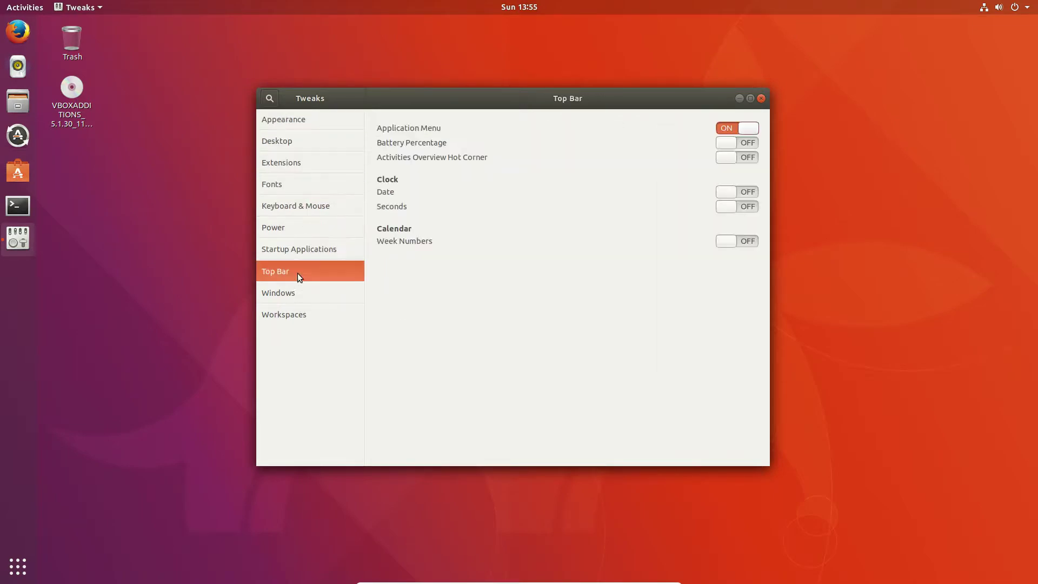
left_click(317, 291)
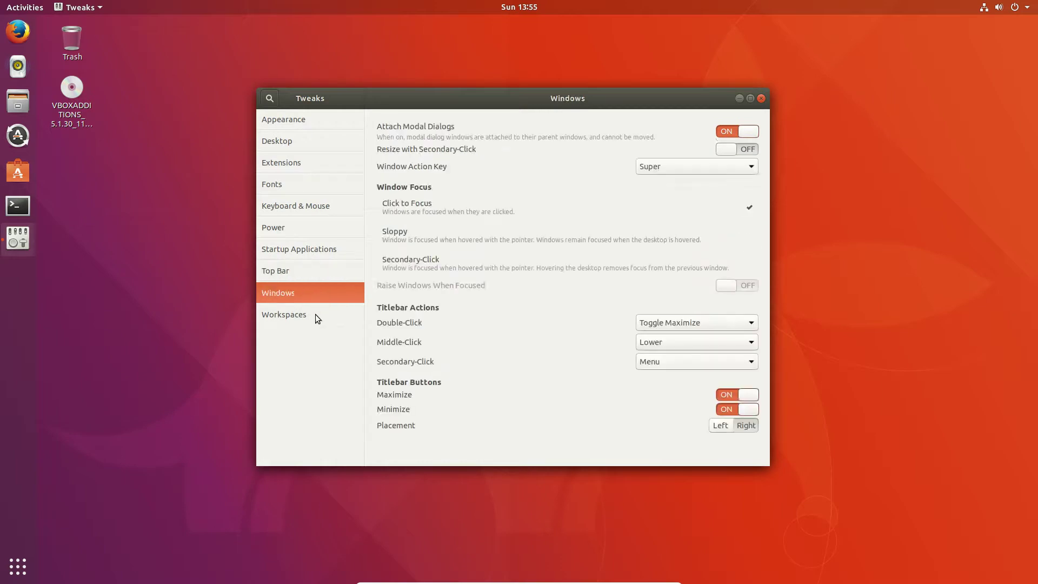
left_click(316, 314)
left_click(313, 293)
left_click(761, 98)
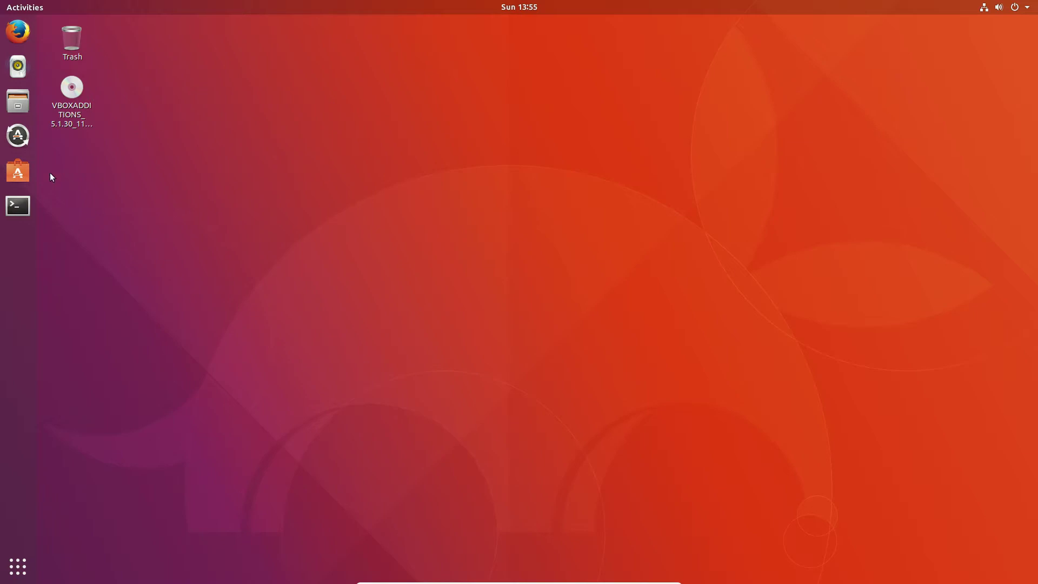
Step: In a new Terminal, run 'sudo apt install ubuntu-restricted-extras -y'; it reports already newest (66)
left_click(18, 206)
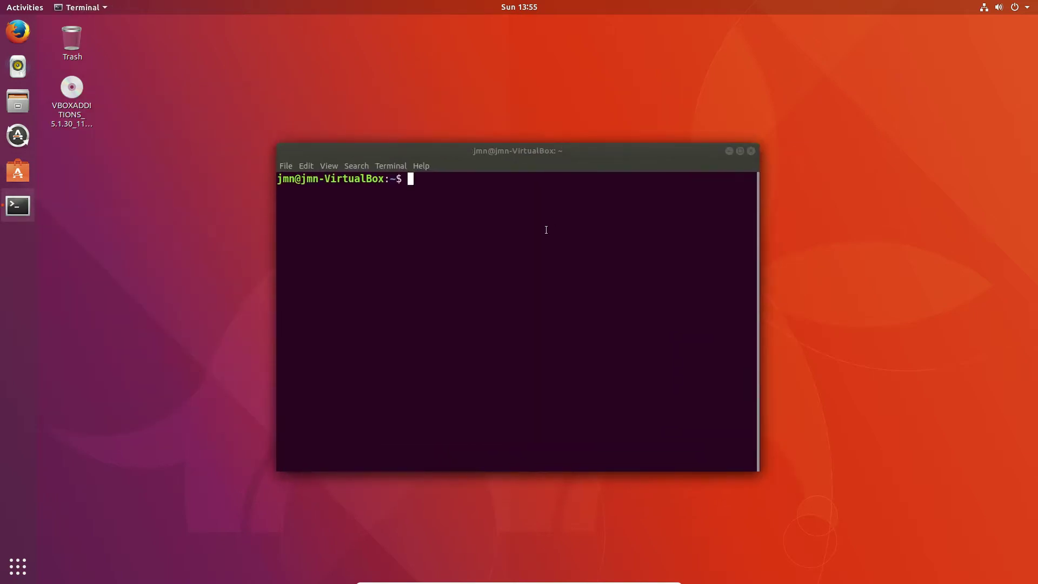
type("sudo apt install ubuntu-restricted-extras -y")
key("Return")
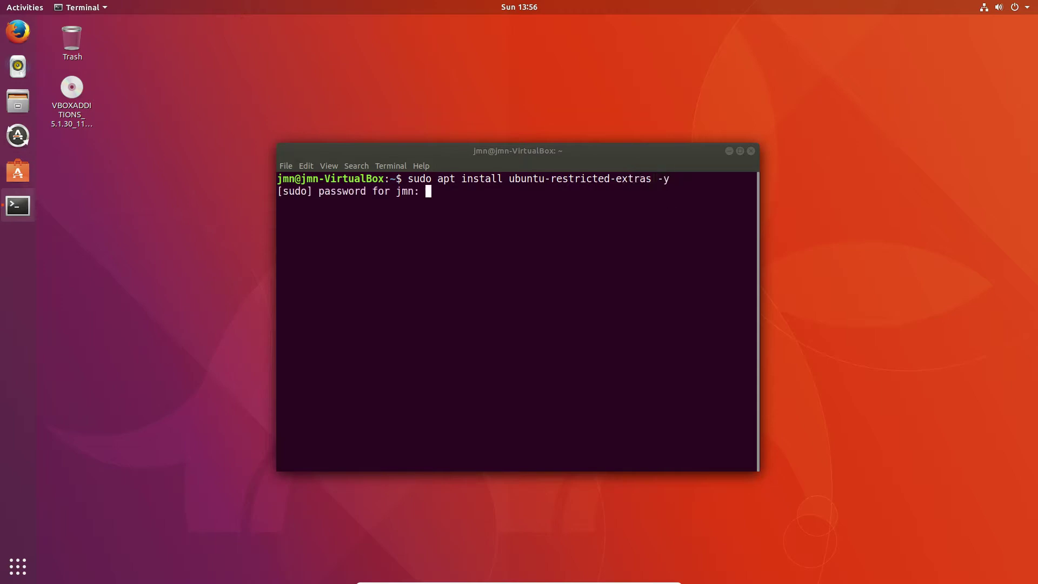
key("Return")
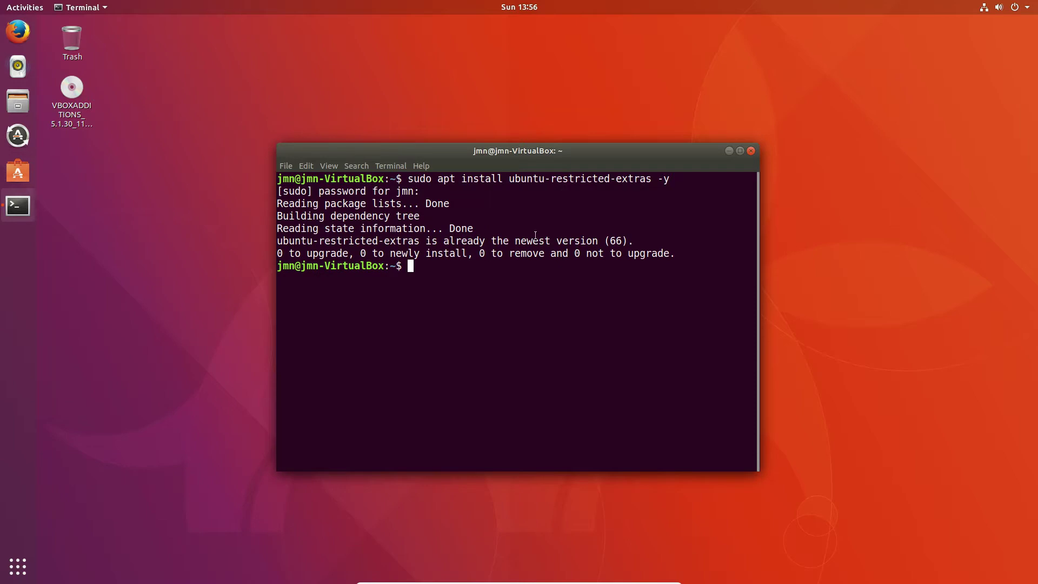
left_click_drag(438, 240, 646, 251)
left_click(514, 244)
Step: Clear the terminal, run 'sudo apt update; sudo apt upgrade', then exit VirtualBox full screen
type("clear")
key("Return")
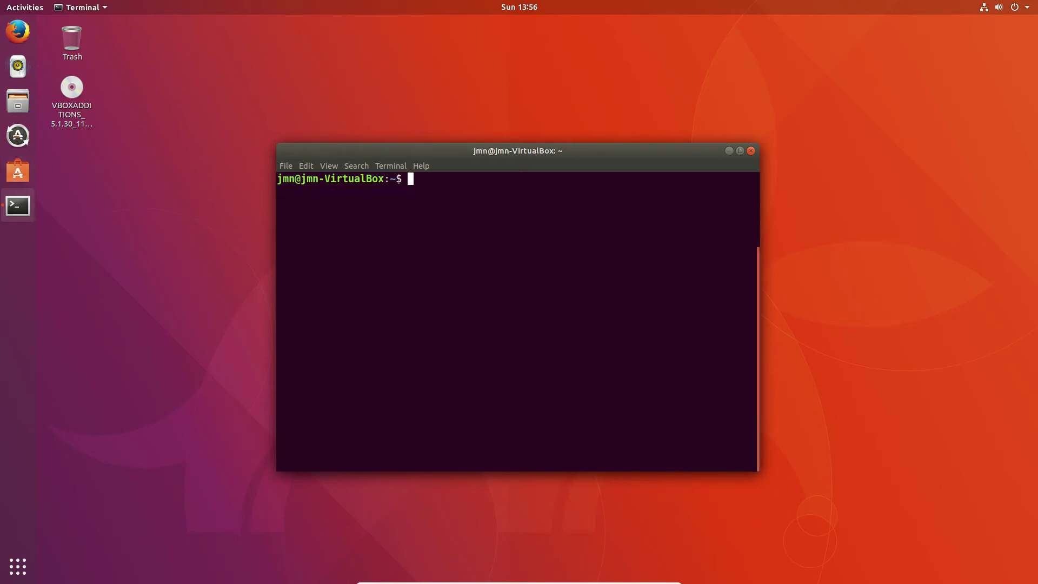
type("sudo apt update; sudo")
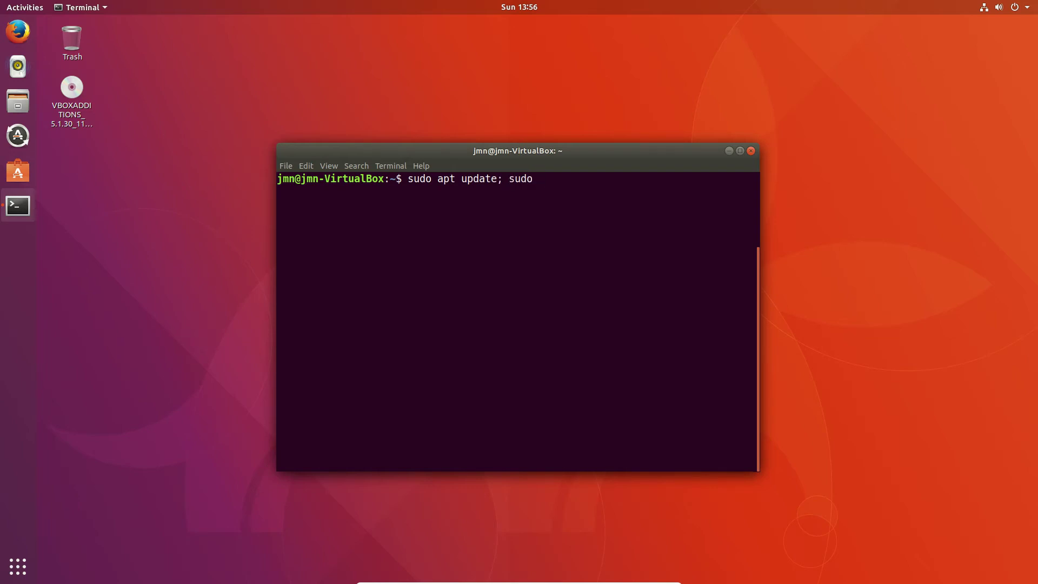
type(" apt upgrade")
key("Return")
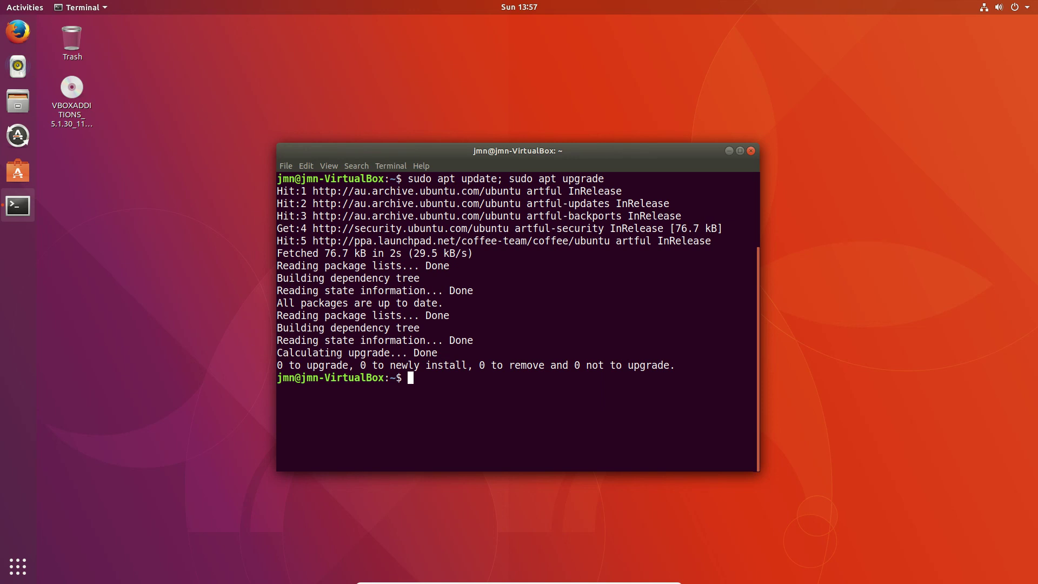
key("Control_R+f")
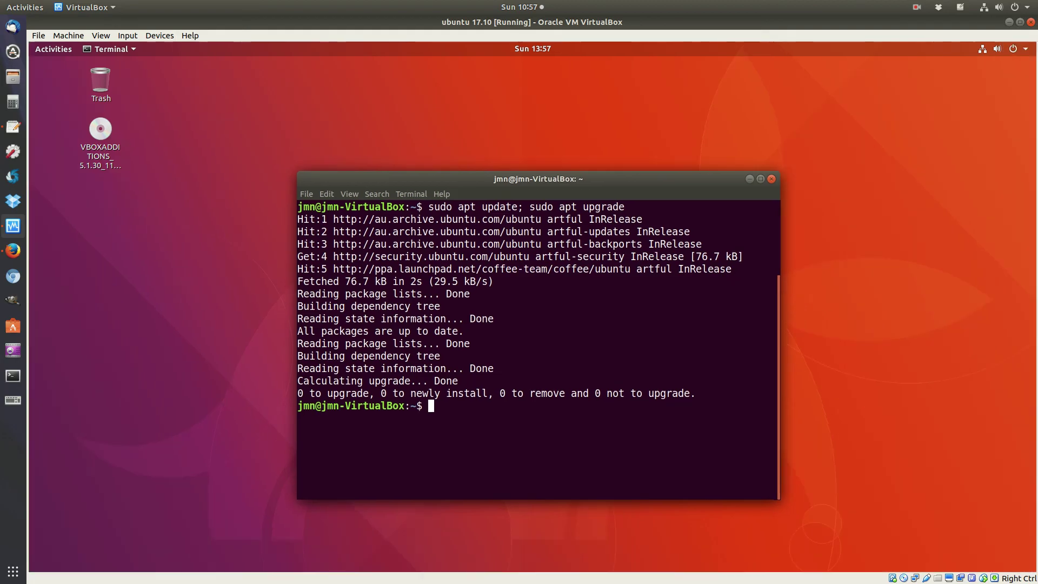